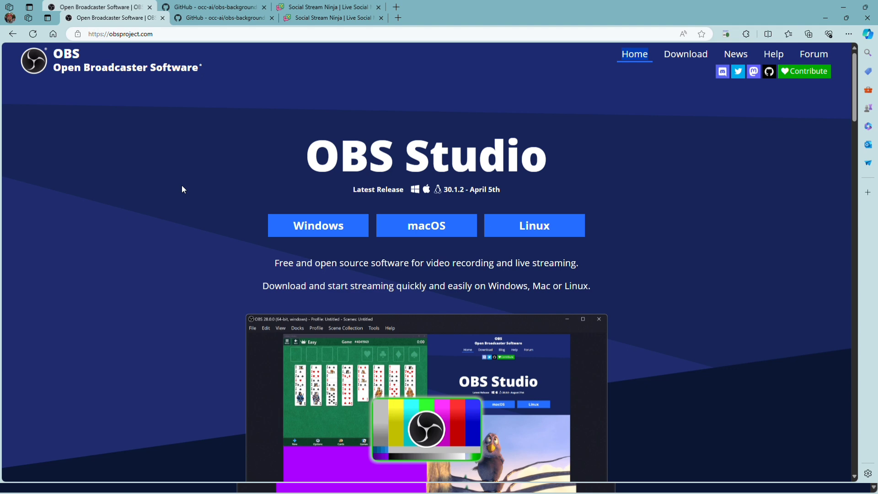
# Download the Windows version of OBS Studio from the obsproject.com home page.
pyautogui.scroll(-3, 182, 189)
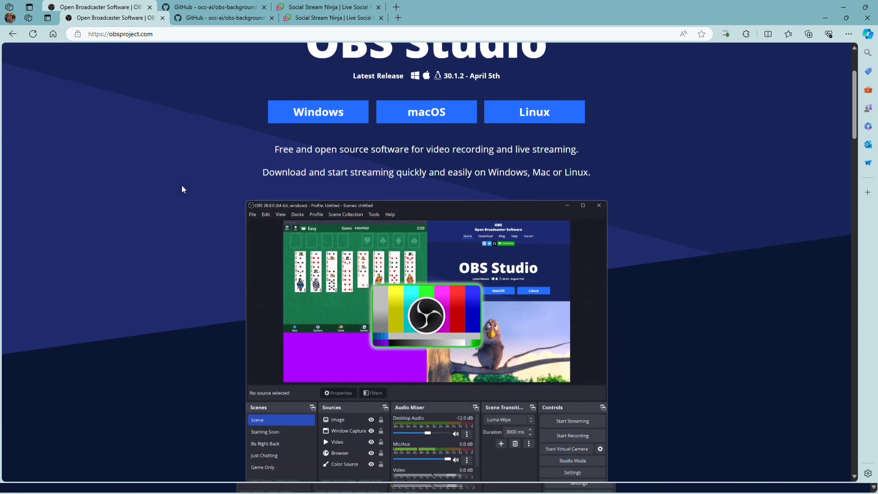
pyautogui.scroll(2, 182, 189)
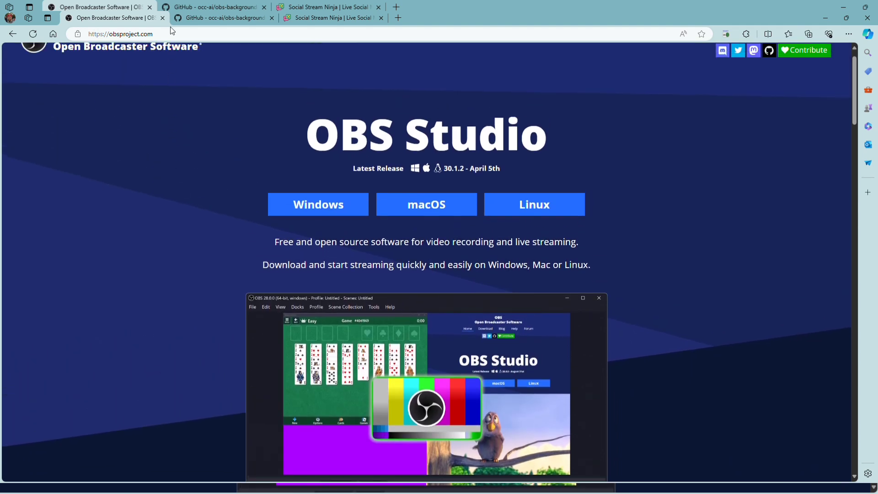
pyautogui.scroll(-1, 279, 157)
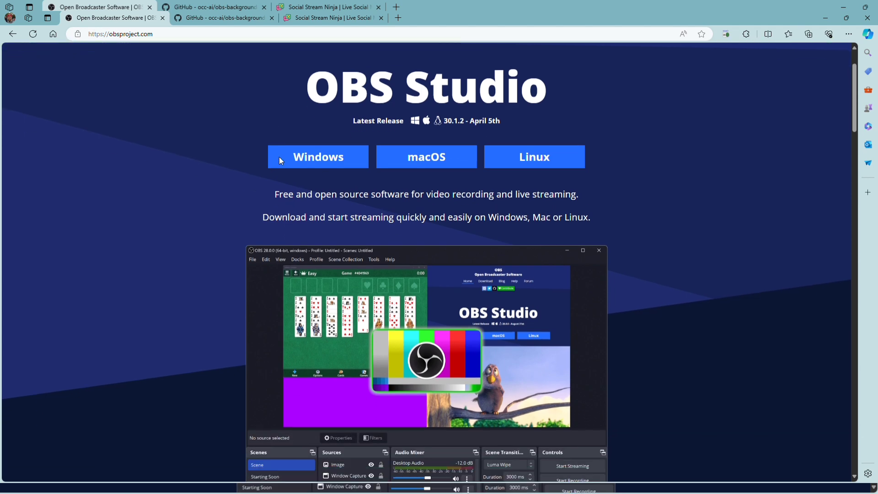
pyautogui.scroll(1, 279, 156)
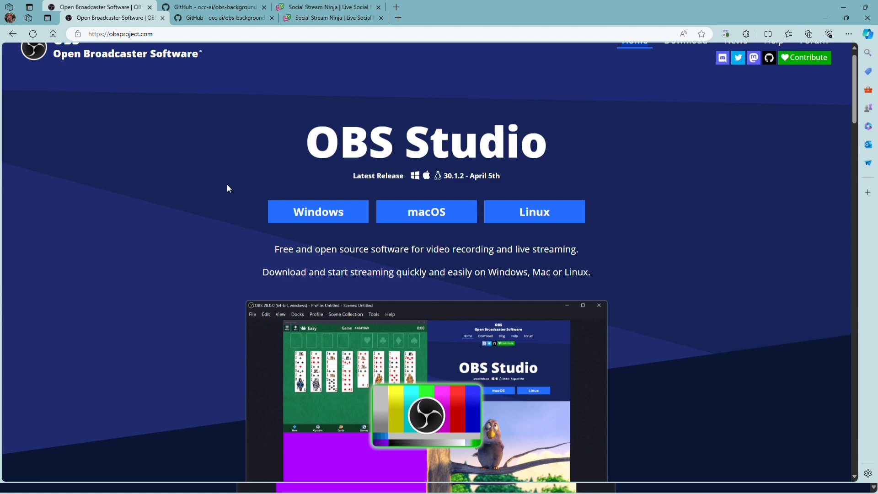
pyautogui.scroll(-1, 232, 216)
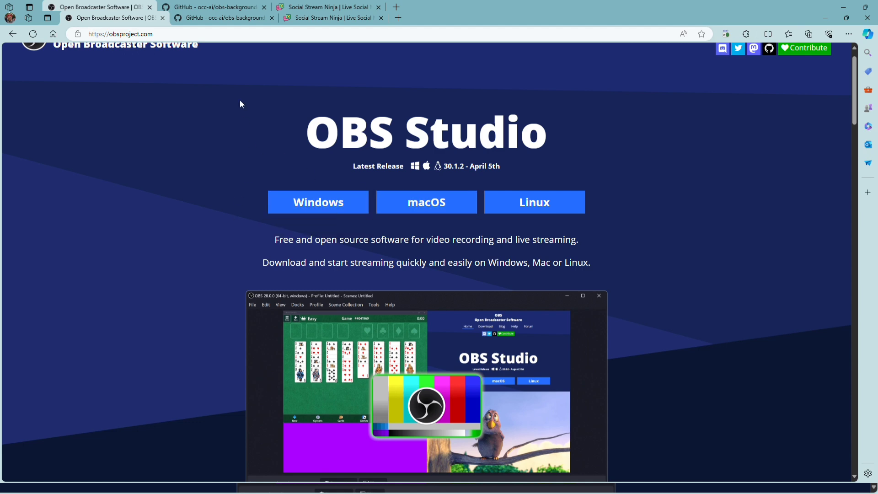
pyautogui.click(332, 204)
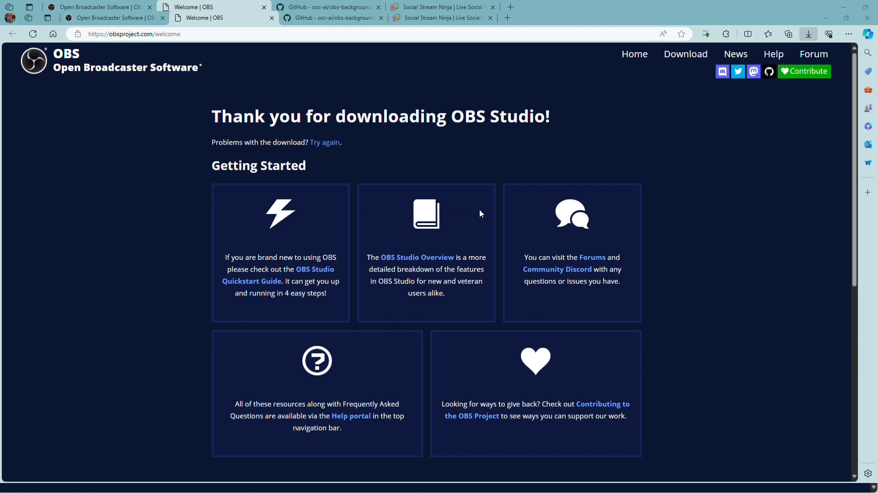
# Download obs-backgroundremoval-1.1.13-windows-x64-Installer.exe from the latest release of the obs-backgroundremoval GitHub repository.
pyautogui.click(333, 18)
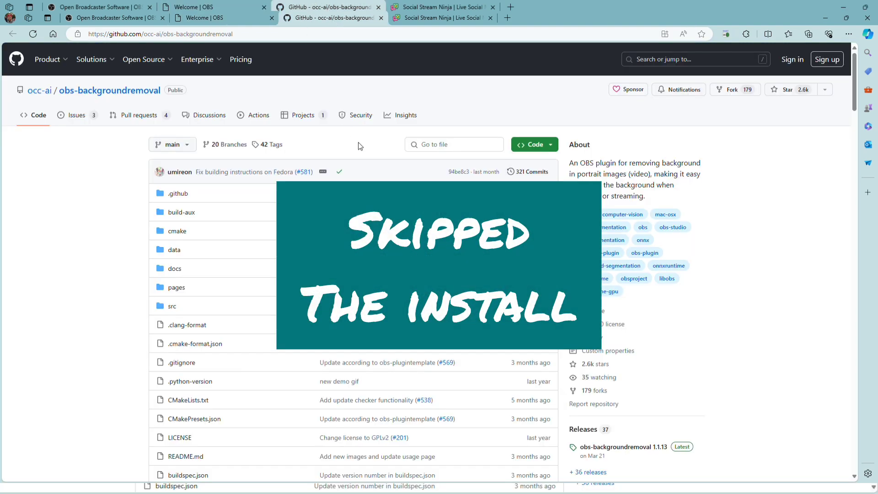
pyautogui.scroll(-5, 424, 279)
pyautogui.scroll(-2, 425, 280)
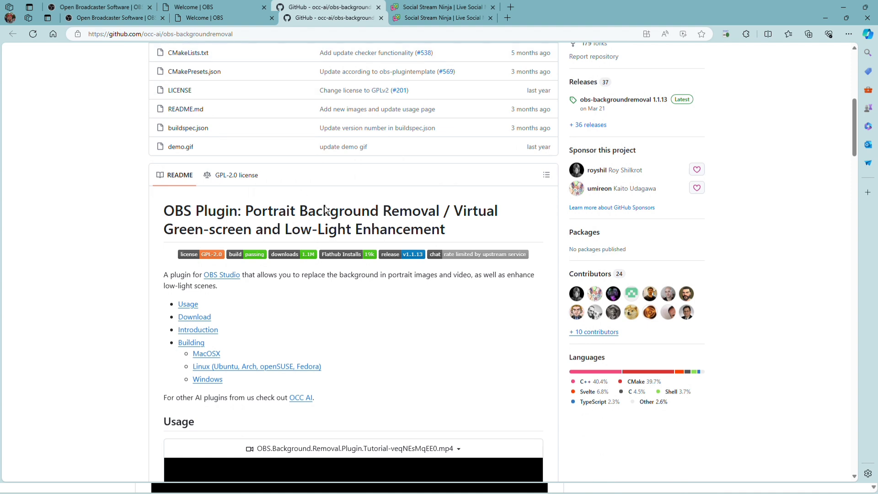
pyautogui.scroll(4, 286, 328)
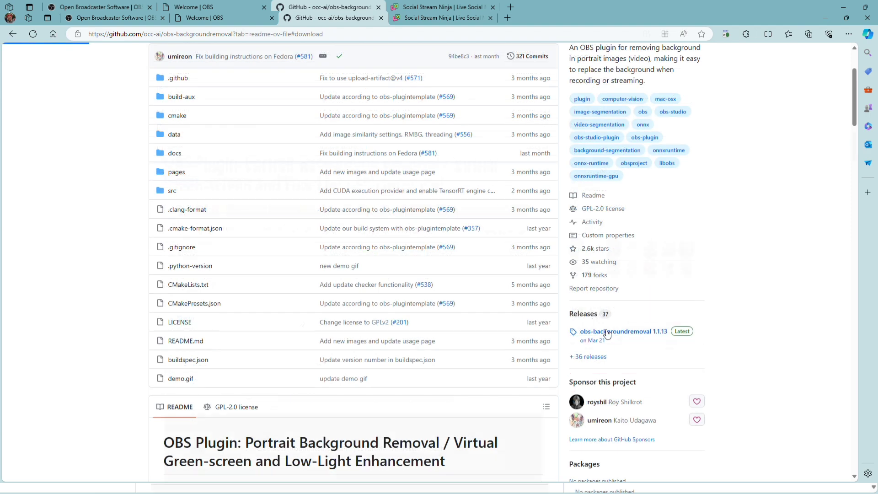
pyautogui.click(604, 330)
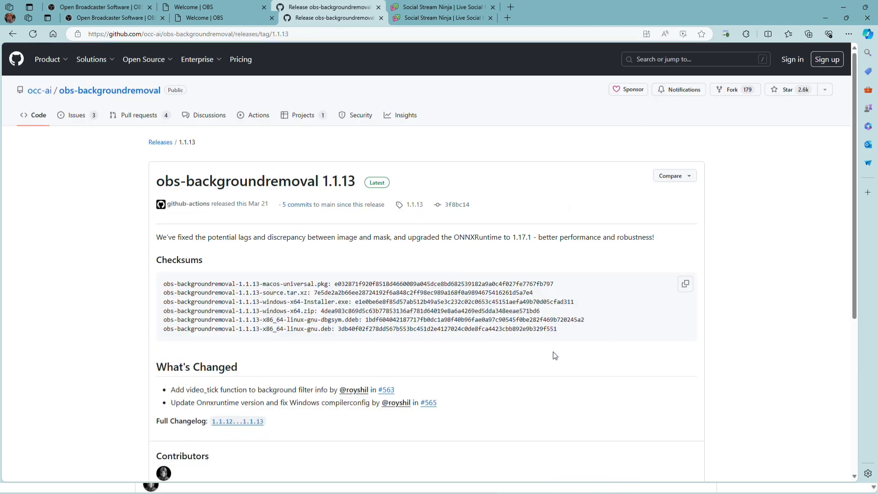
pyautogui.scroll(-3, 555, 355)
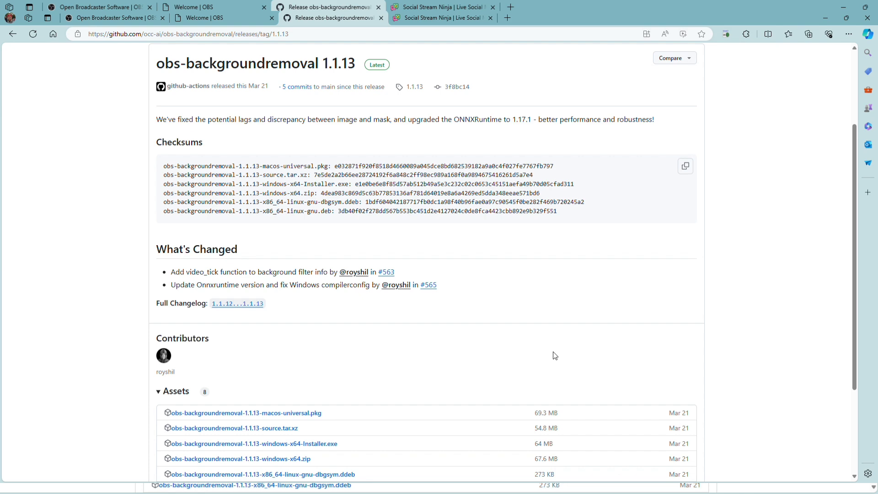
pyautogui.scroll(-3, 554, 356)
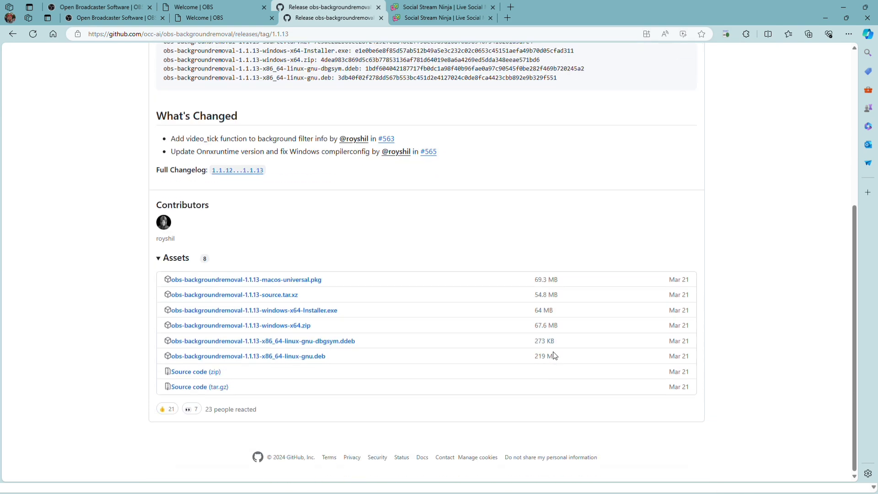
pyautogui.click(296, 314)
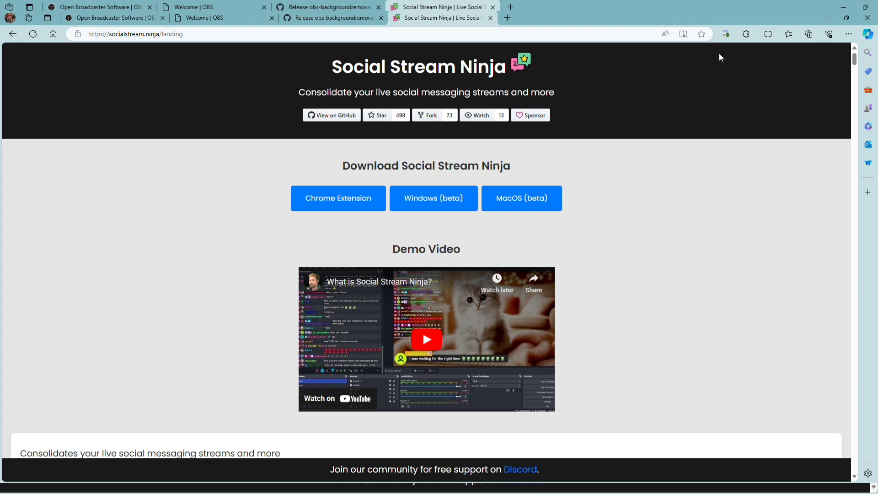
# Read the download and install instructions on the Social Stream Ninja site, including the error message and updating sections.
pyautogui.scroll(-8, 707, 249)
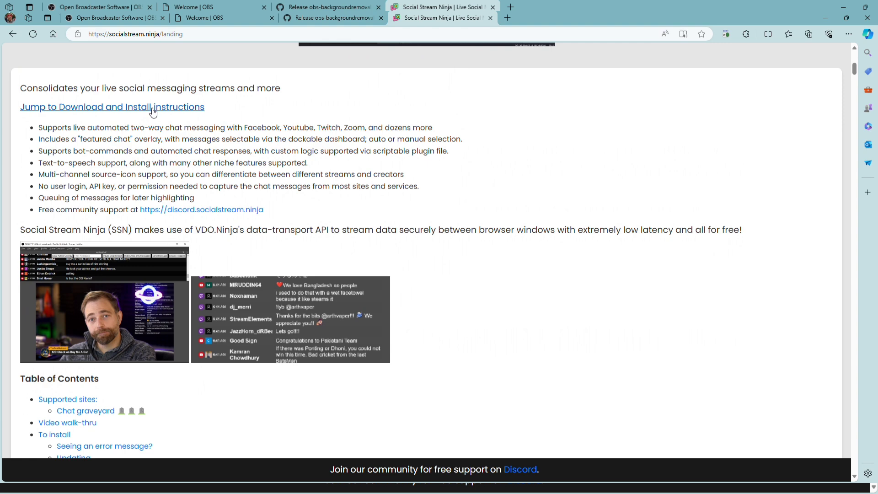
pyautogui.click(153, 108)
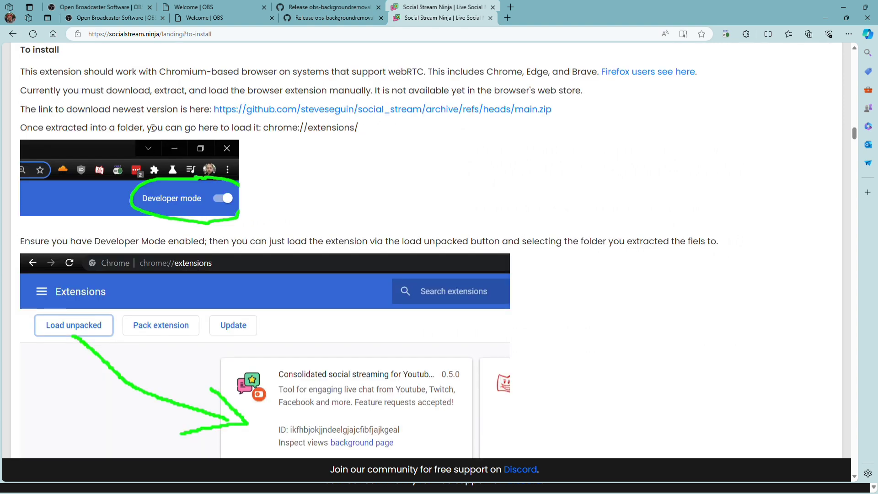
pyautogui.scroll(-9, 173, 192)
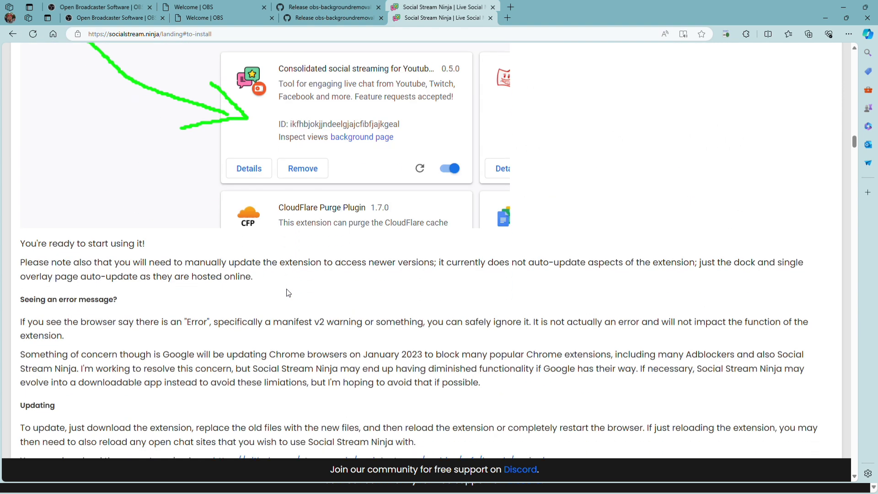
pyautogui.scroll(-1, 288, 293)
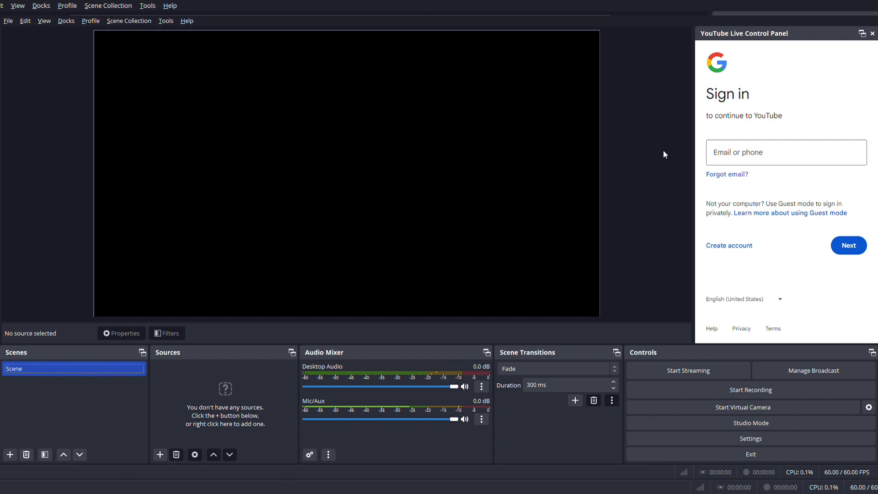
# Close the YouTube Live Control Panel dock in OBS Studio.
pyautogui.click(872, 34)
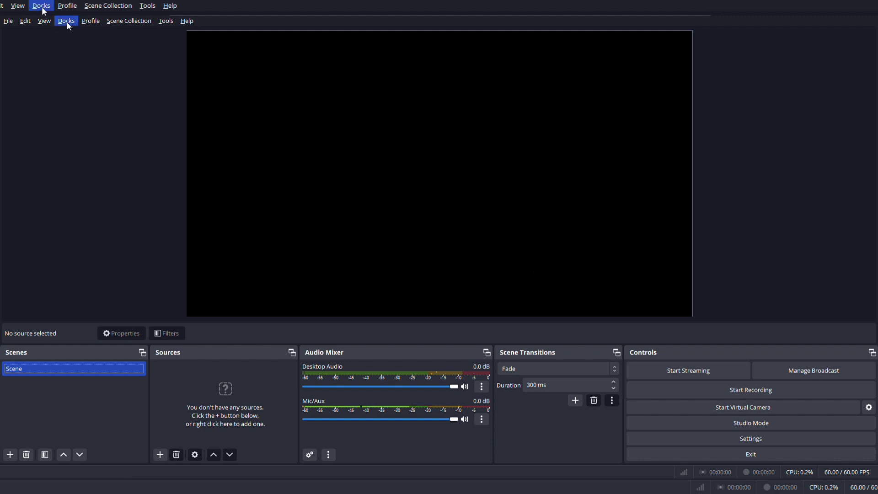
pyautogui.click(213, 177)
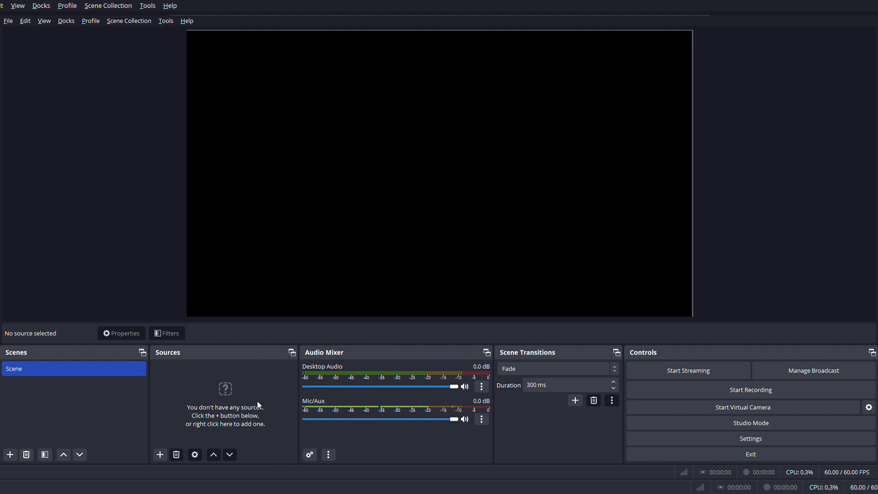
# Rename the default scene to Desk.
pyautogui.doubleClick(100, 375)
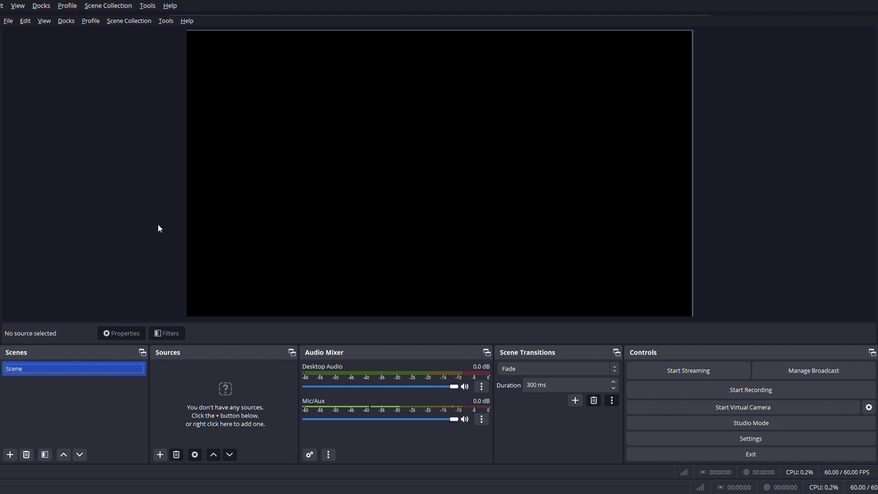
pyautogui.write('Desk')
pyautogui.press('Return')
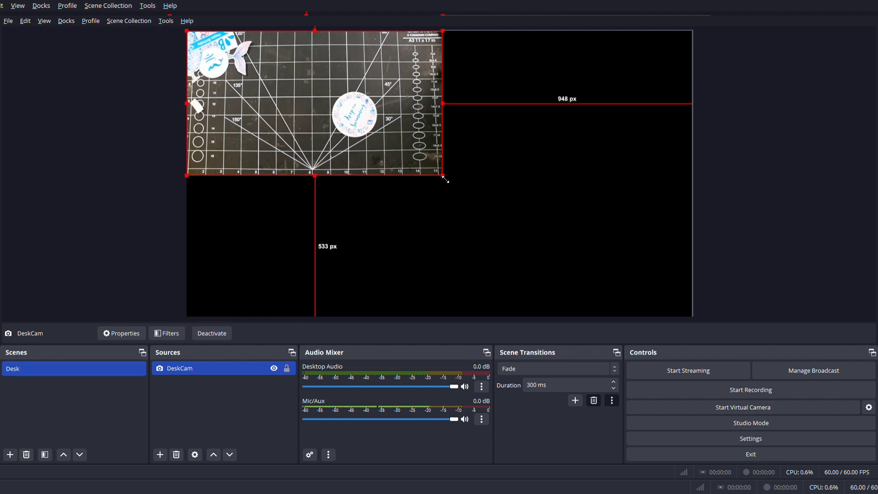
# Enlarge the DeskCam source proportionally to about 145 px above the canvas bottom, and crop its right side to about 441 px from the canvas edge.
pyautogui.moveTo(446, 177); pyautogui.dragTo(631, 277)
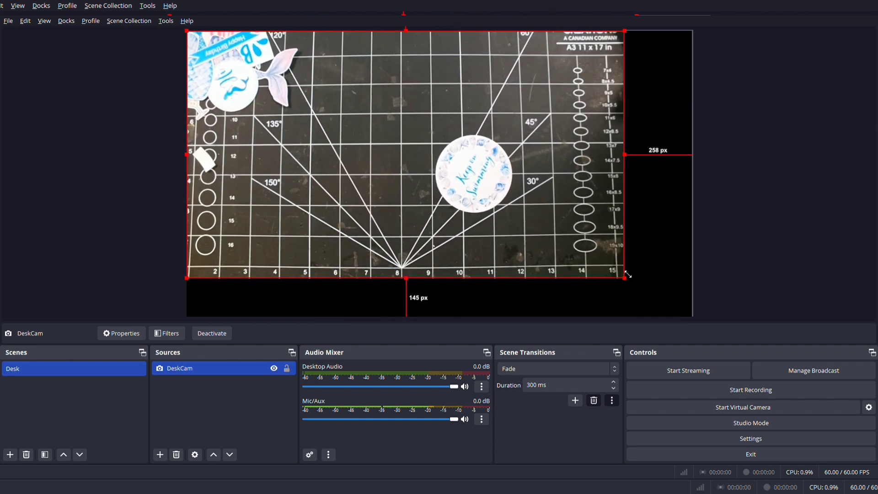
pyautogui.click(628, 162)
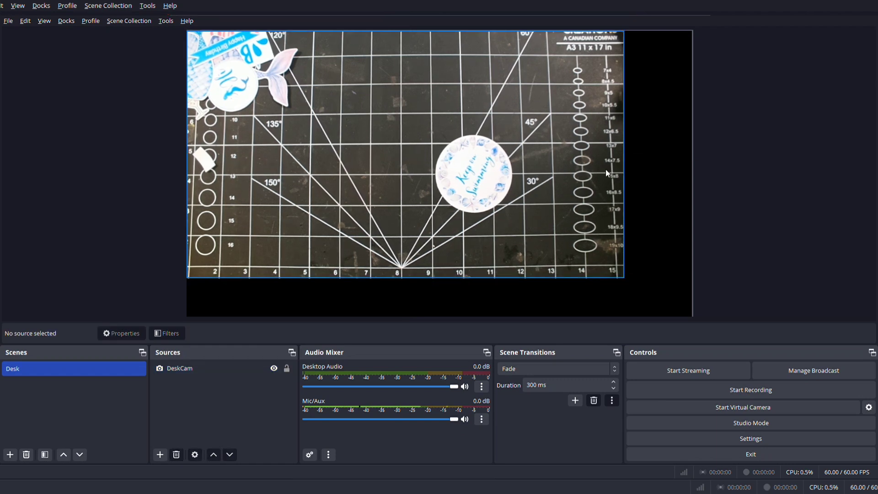
pyautogui.click(624, 157)
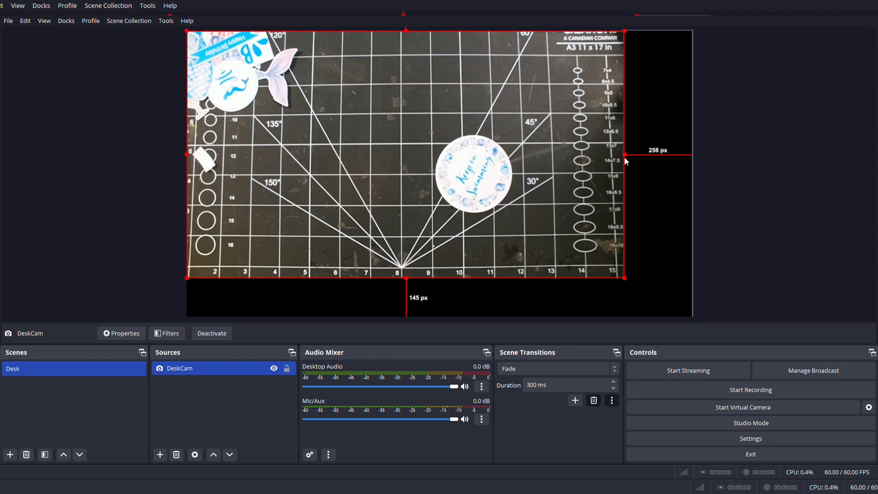
pyautogui.moveTo(628, 156); pyautogui.dragTo(581, 160)
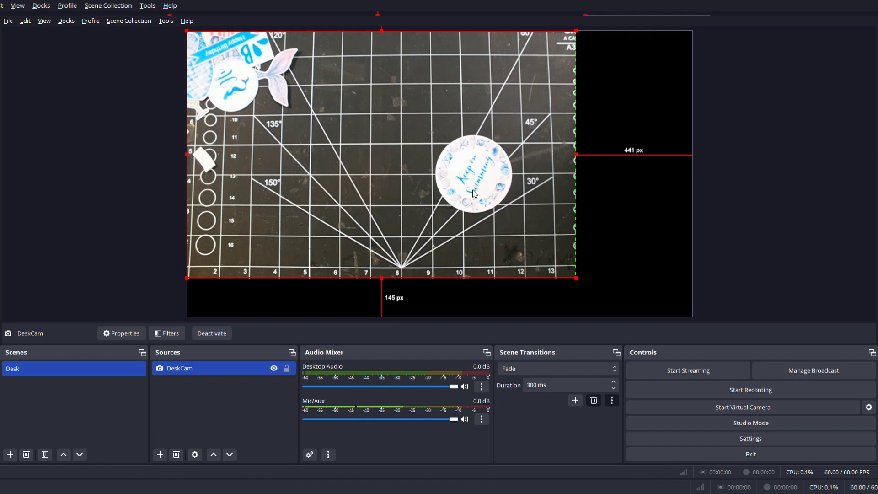
# Try repositioning the DeskCam source about 120 px from the canvas's left edge, and return it to the top-left corner.
pyautogui.moveTo(491, 146); pyautogui.dragTo(512, 179)
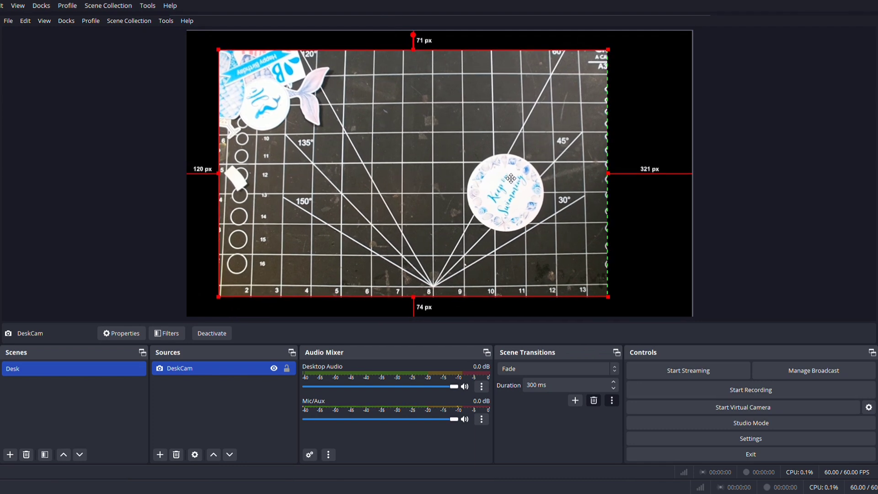
pyautogui.click(739, 222)
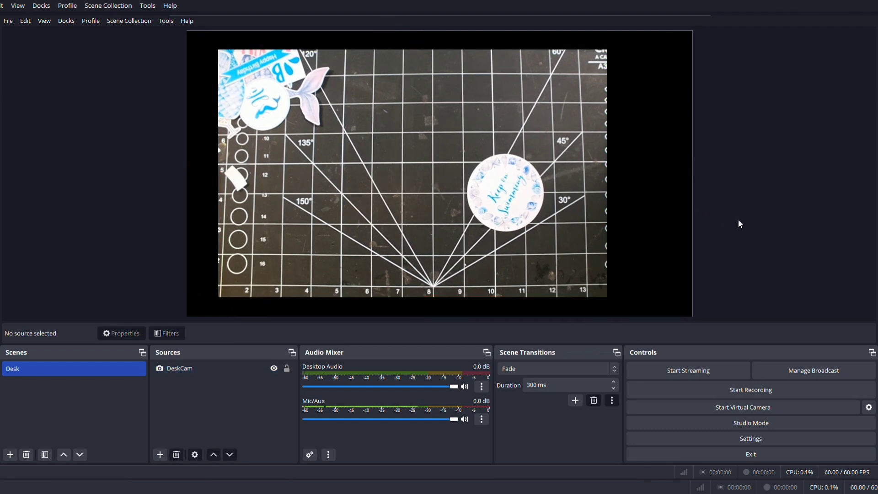
pyautogui.click(552, 137)
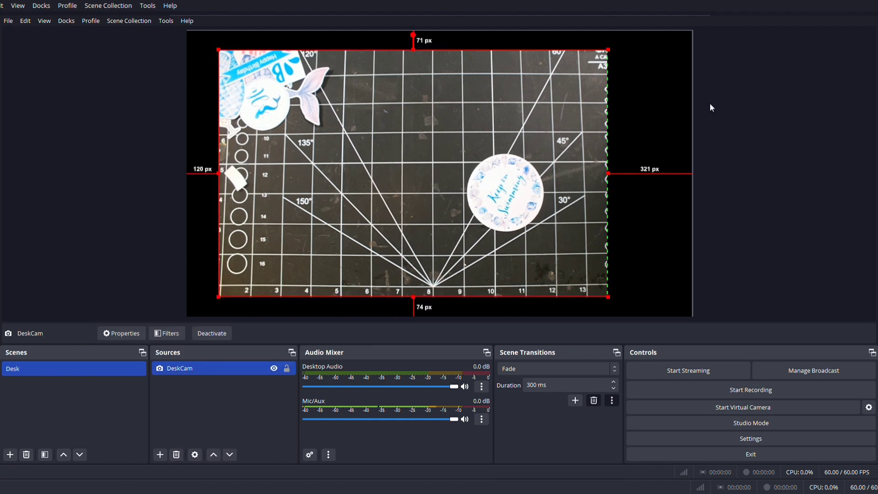
pyautogui.click(759, 133)
pyautogui.moveTo(459, 130); pyautogui.dragTo(432, 119)
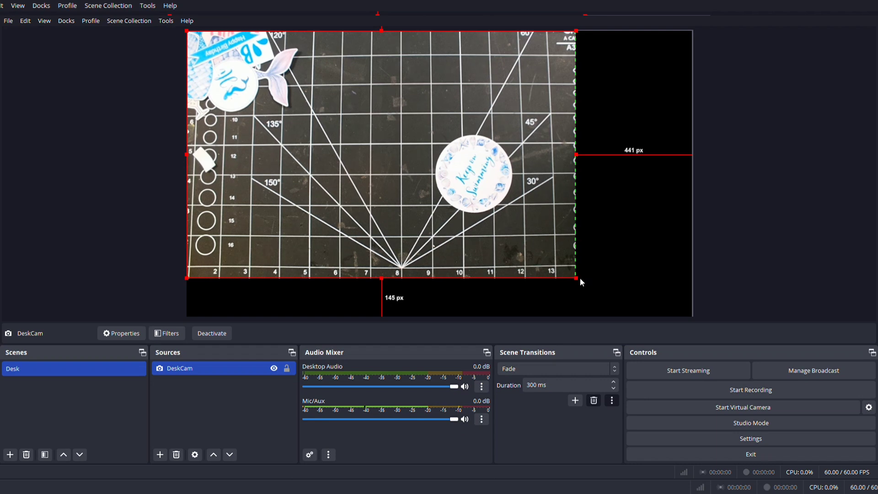
# Scale the cropped DeskCam source to nearly fill the canvas and snap it to the canvas's top and right edges.
pyautogui.moveTo(578, 280); pyautogui.dragTo(688, 322)
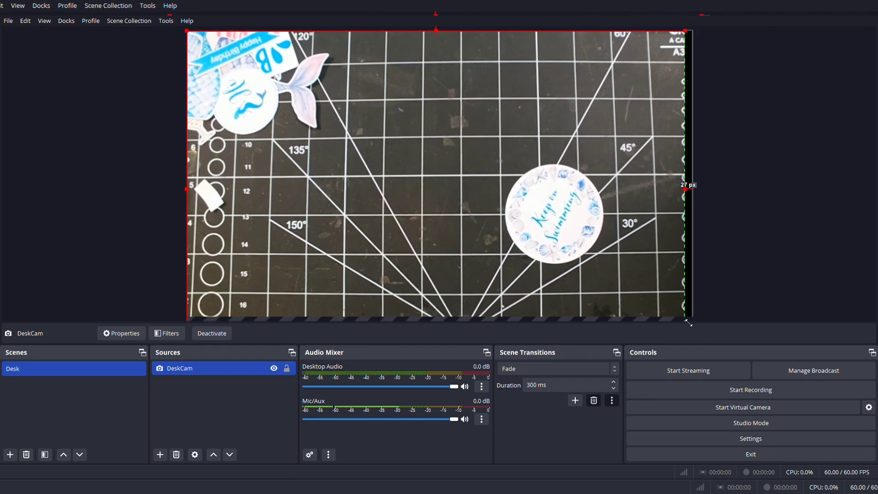
pyautogui.moveTo(688, 323); pyautogui.dragTo(711, 332)
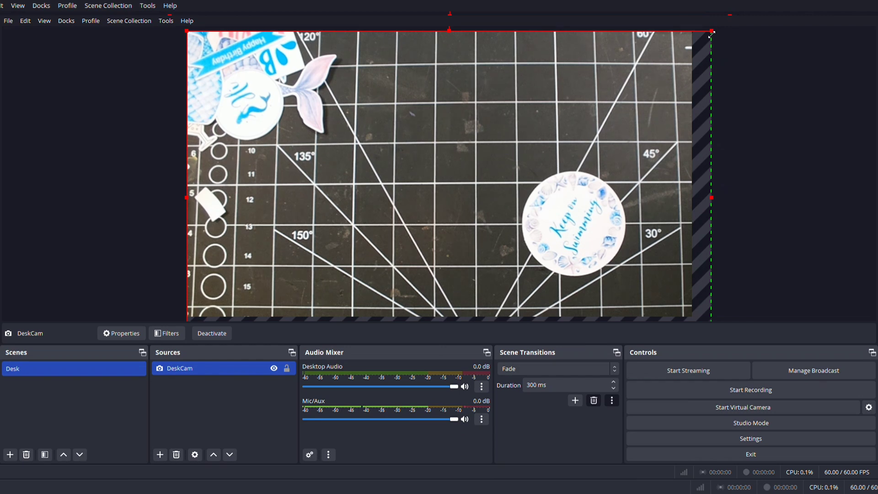
pyautogui.moveTo(712, 33); pyautogui.dragTo(683, 50)
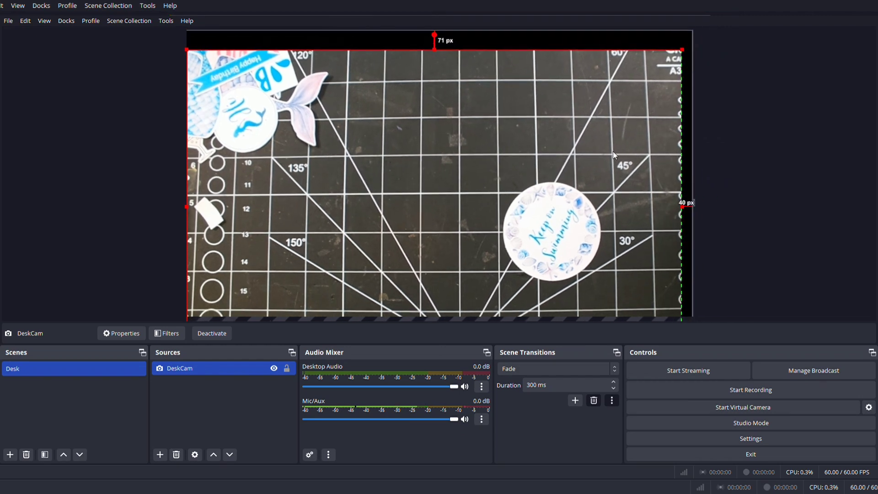
pyautogui.moveTo(613, 156); pyautogui.dragTo(628, 131)
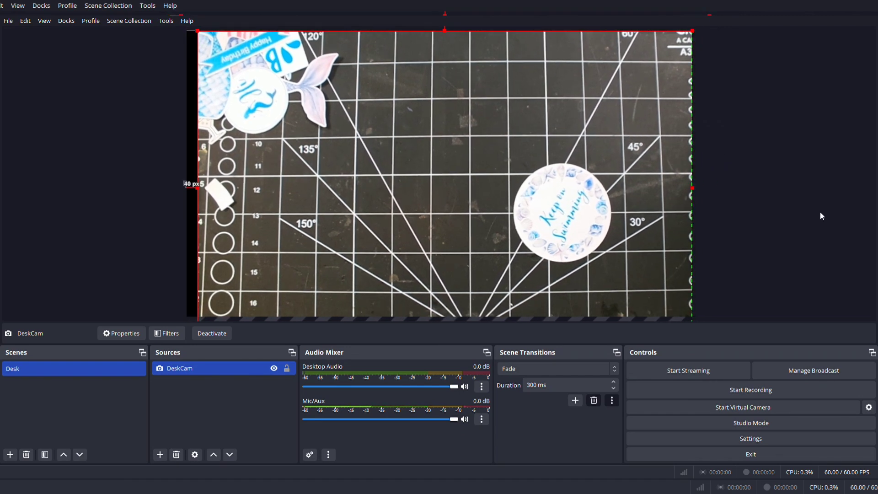
pyautogui.click(724, 162)
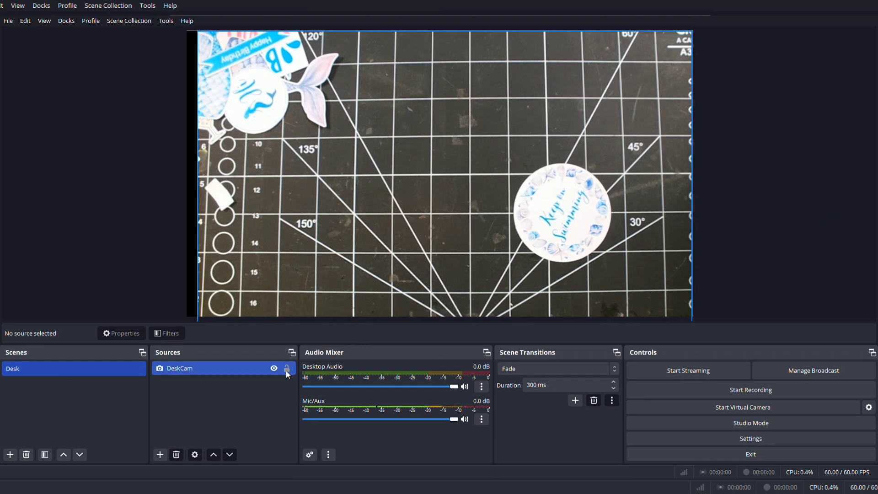
# Lock the DeskCam source, and hide and show it again to test its visibility.
pyautogui.click(274, 368)
pyautogui.click(274, 368)
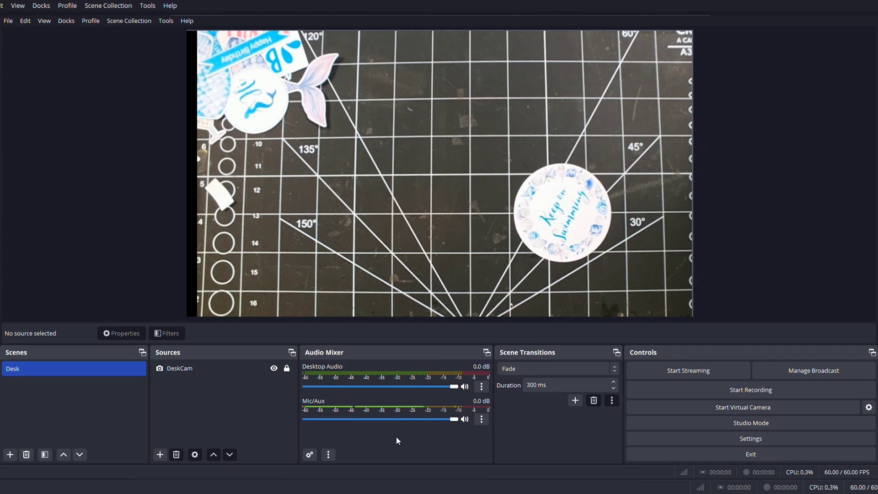
# Mute Desktop Audio and add the image Spring Overlay (5).png as a source named Desk Overlay.
pyautogui.click(465, 388)
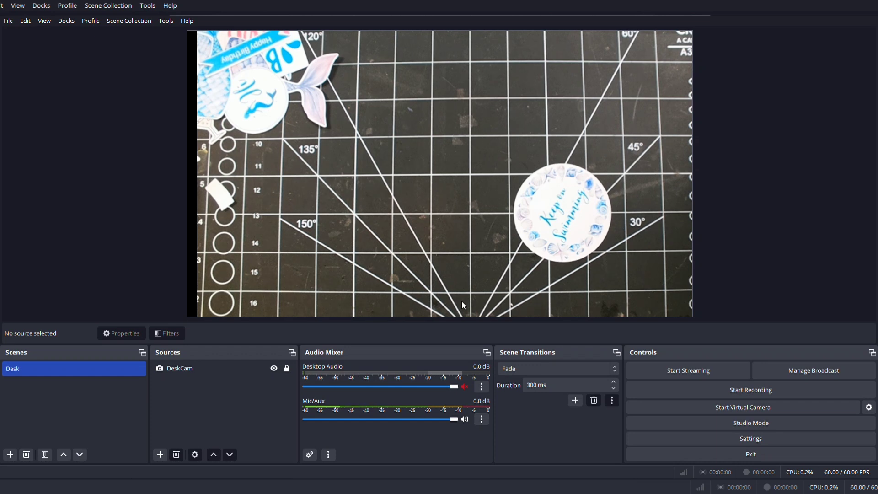
pyautogui.hotkey('ctrl', 'v')
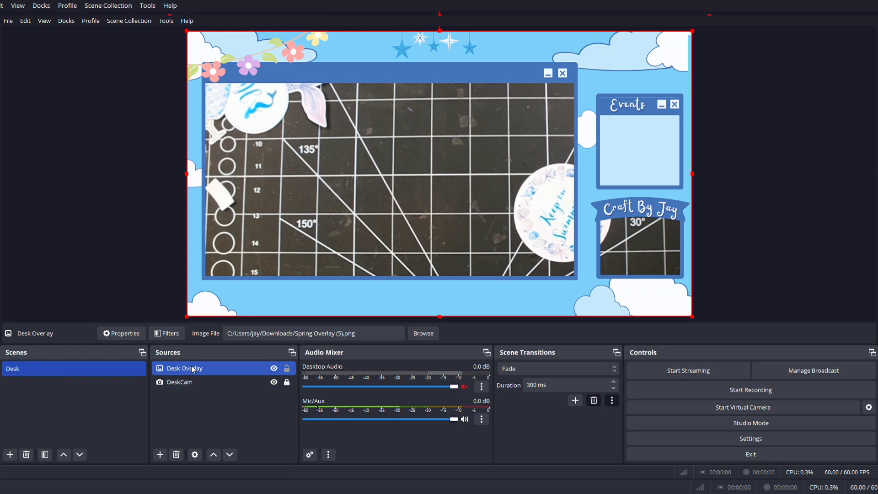
# Reorder Desk Overlay below DeskCam in the source stack and unlock the DeskCam source.
pyautogui.moveTo(202, 372); pyautogui.dragTo(206, 399)
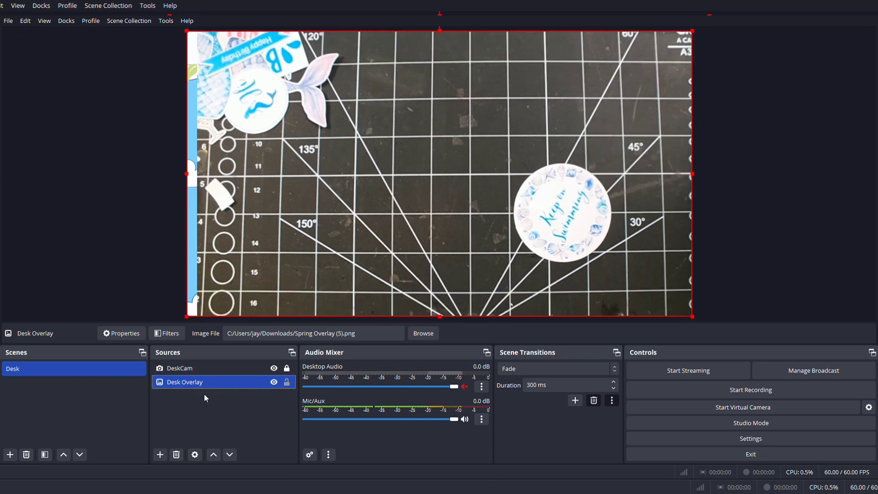
pyautogui.moveTo(372, 216); pyautogui.dragTo(413, 176)
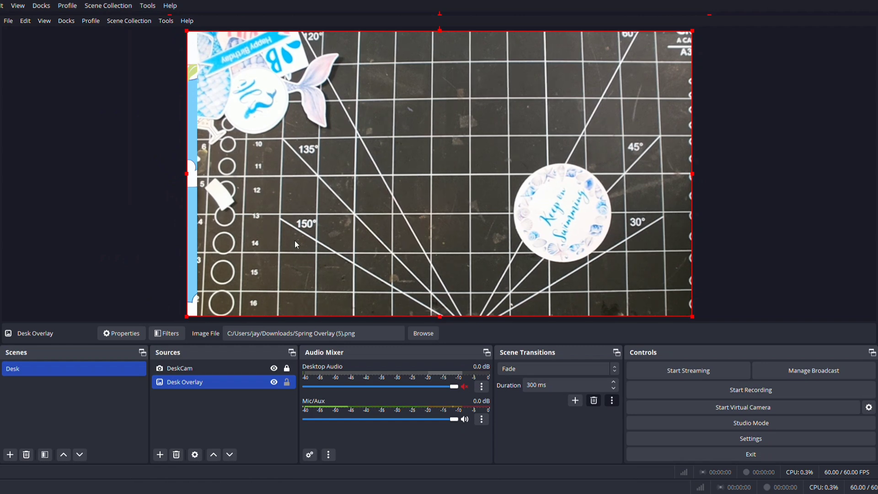
pyautogui.click(197, 368)
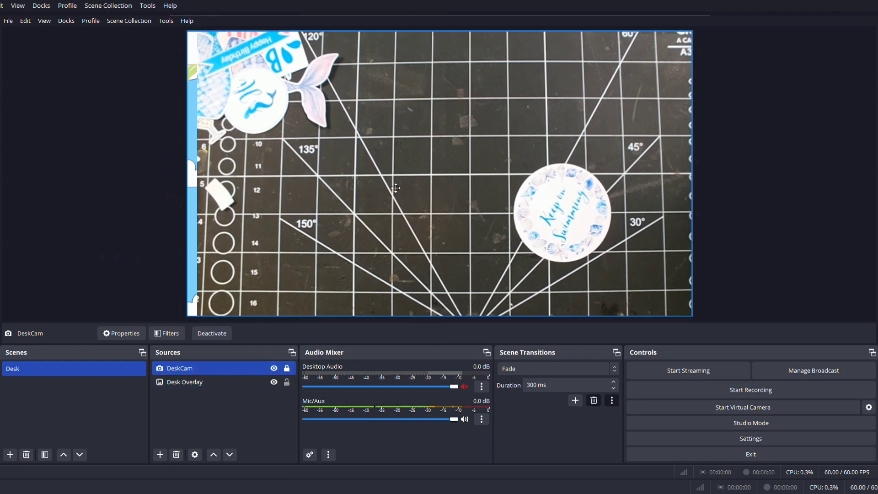
pyautogui.click(286, 368)
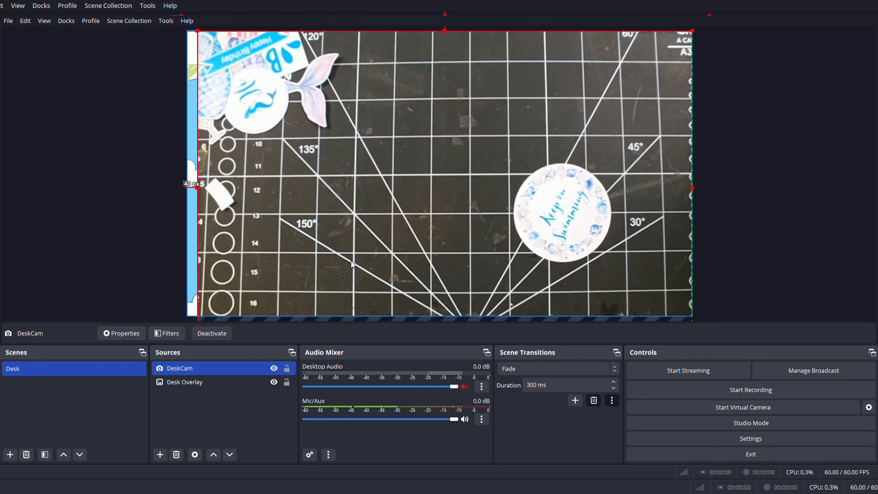
# Shrink DeskCam over the overlay's main window, about 56 px from the canvas's left edge, 75 px from its top and 80 px from its bottom.
pyautogui.moveTo(397, 241); pyautogui.dragTo(334, 283)
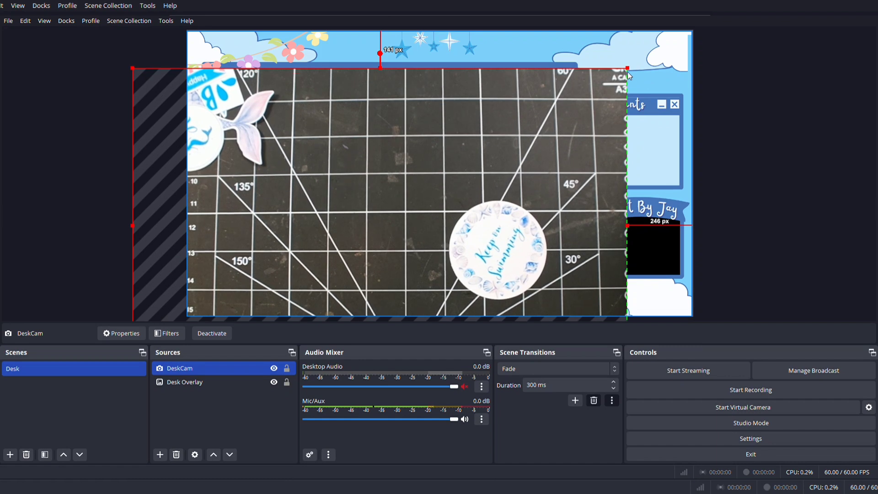
pyautogui.moveTo(630, 71); pyautogui.dragTo(520, 140)
pyautogui.moveTo(462, 187); pyautogui.dragTo(536, 106)
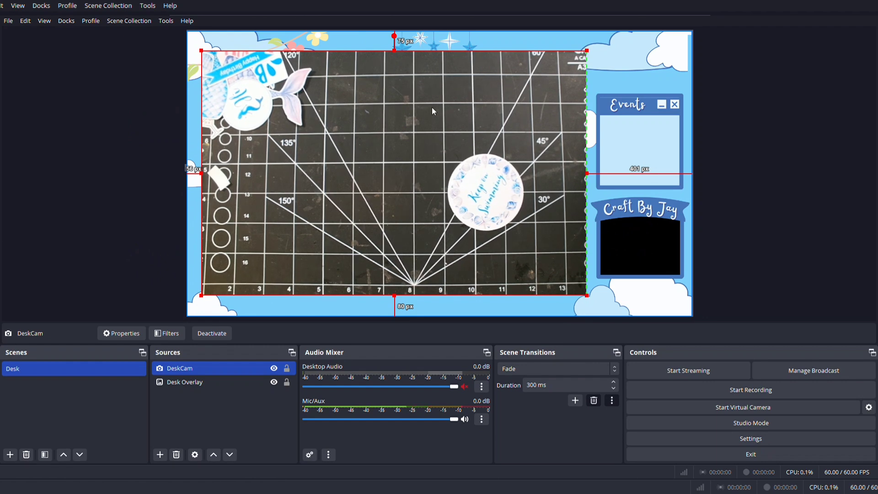
# Move the DeskCam source behind Desk Overlay in the source order.
pyautogui.keyDown('ctrl'); pyautogui.click(257, 382); pyautogui.keyUp('ctrl')
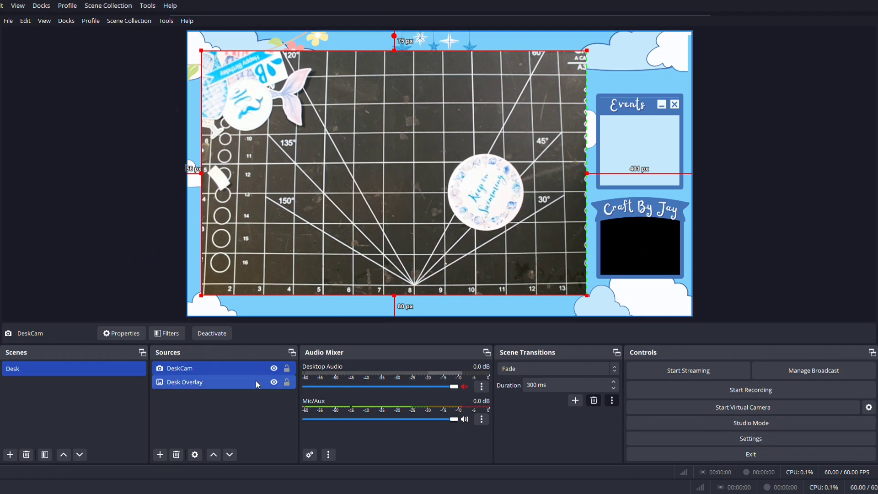
pyautogui.click(257, 372)
pyautogui.moveTo(257, 371); pyautogui.dragTo(256, 391)
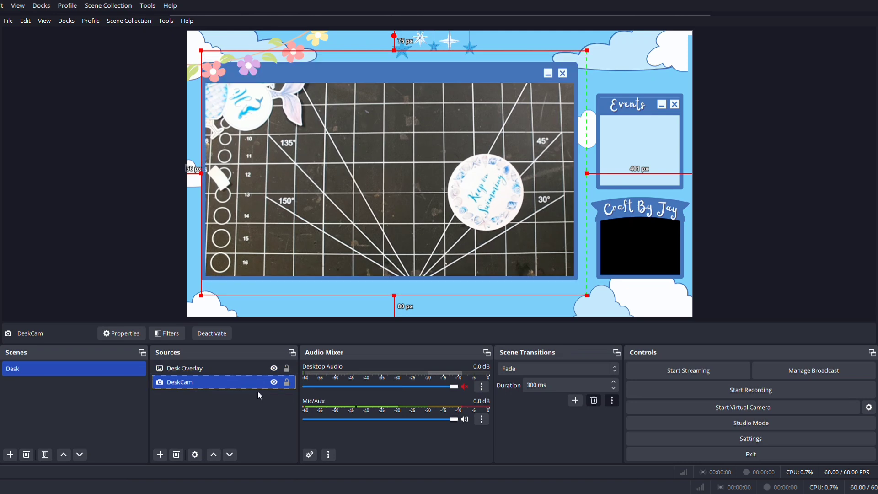
pyautogui.click(258, 392)
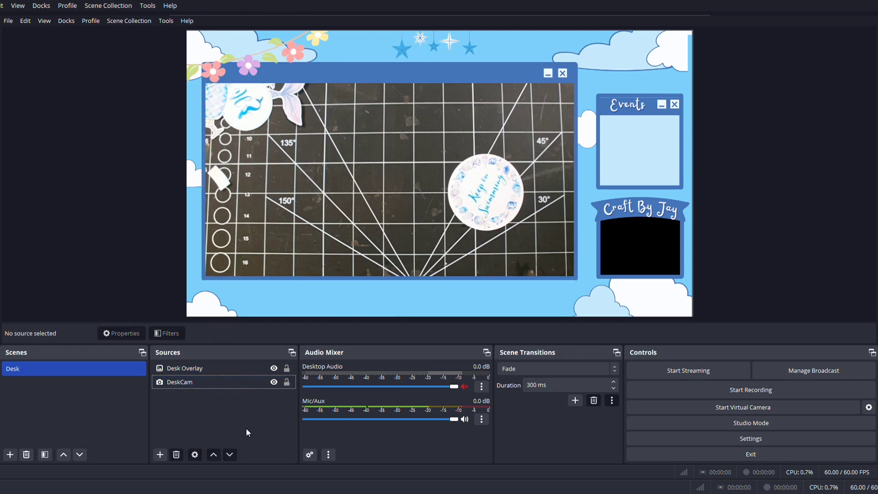
# Lock both the Desk Overlay and DeskCam sources.
pyautogui.click(287, 371)
pyautogui.click(287, 382)
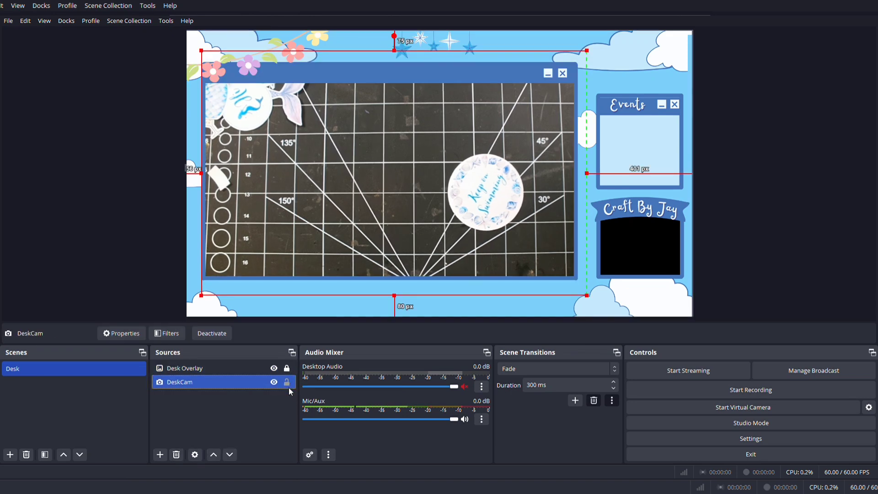
pyautogui.click(198, 444)
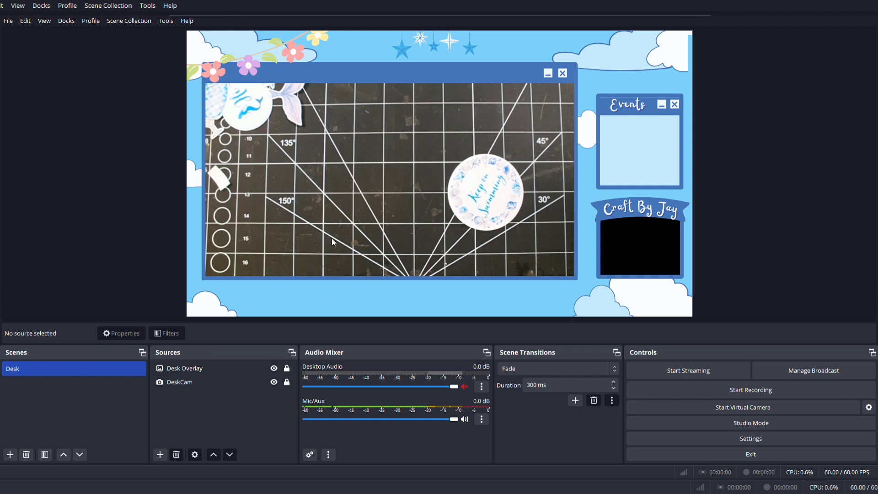
# Add a text source named Text reading "HI" and place it inside the overlay's Events box.
pyautogui.press('Return')
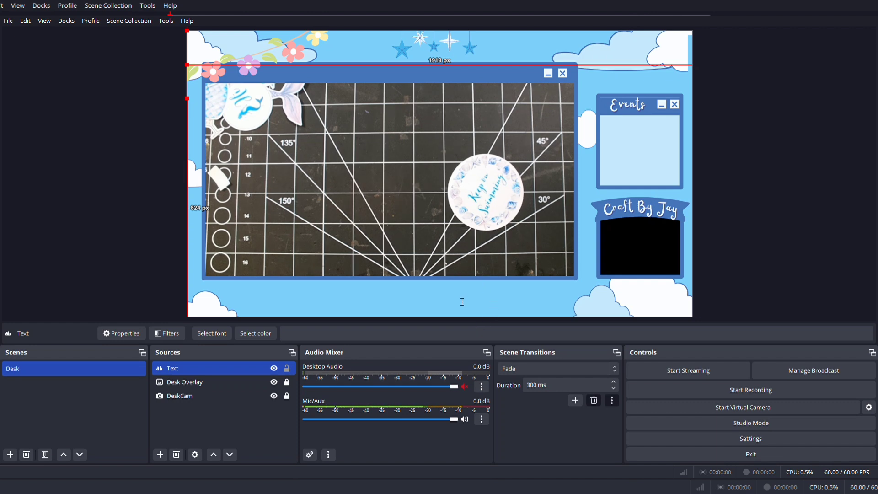
pyautogui.write('HI')
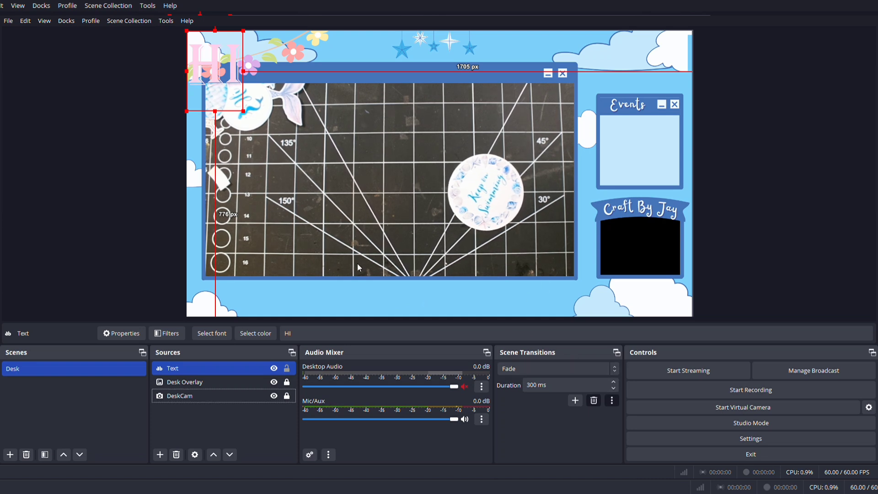
pyautogui.moveTo(232, 77); pyautogui.dragTo(664, 167)
pyautogui.click(612, 215)
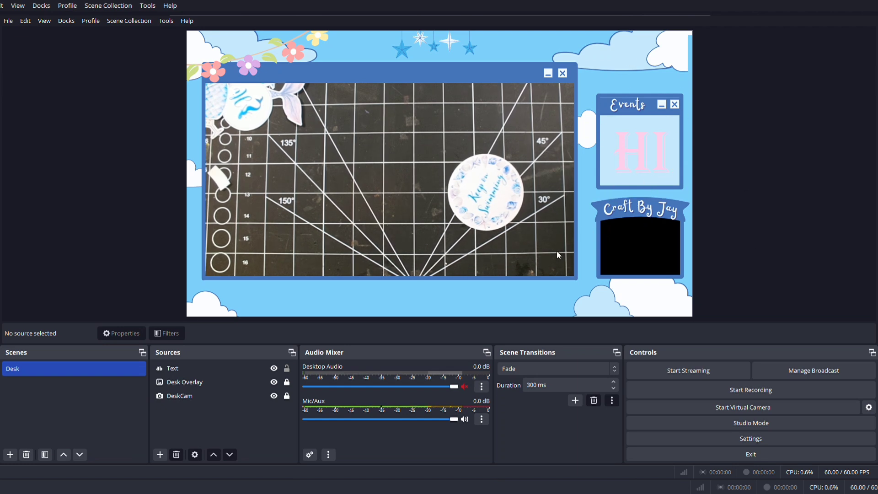
# Try a circular mask on the DeskCam source and remove it.
pyautogui.click(197, 396)
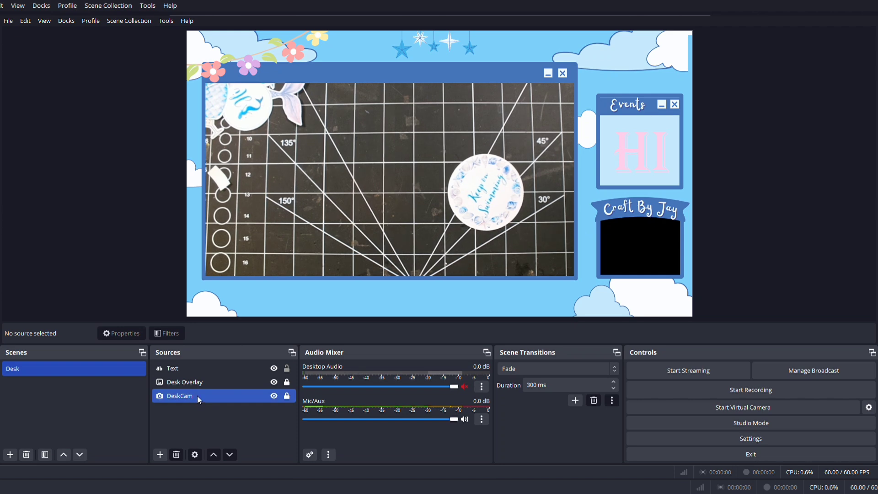
pyautogui.click(197, 395)
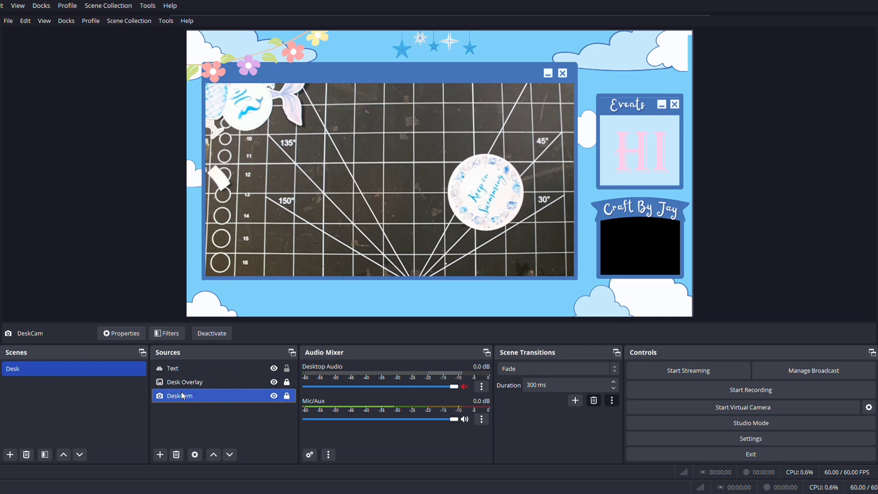
pyautogui.keyDown('ctrl'); pyautogui.click(199, 383); pyautogui.keyUp('ctrl')
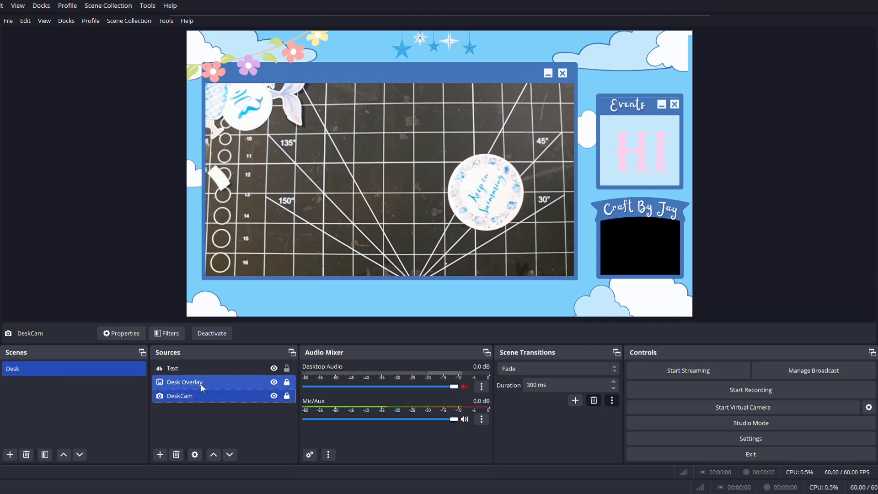
pyautogui.keyDown('ctrl'); pyautogui.click(201, 384); pyautogui.keyUp('ctrl')
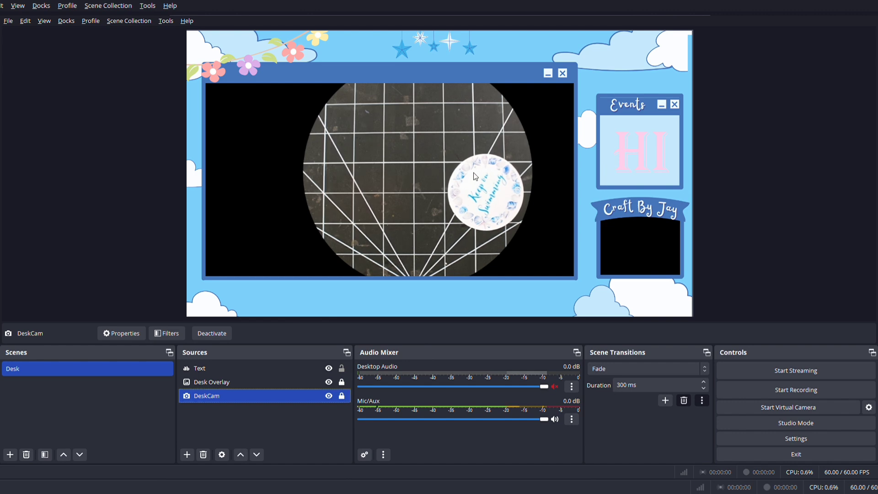
pyautogui.click(459, 191)
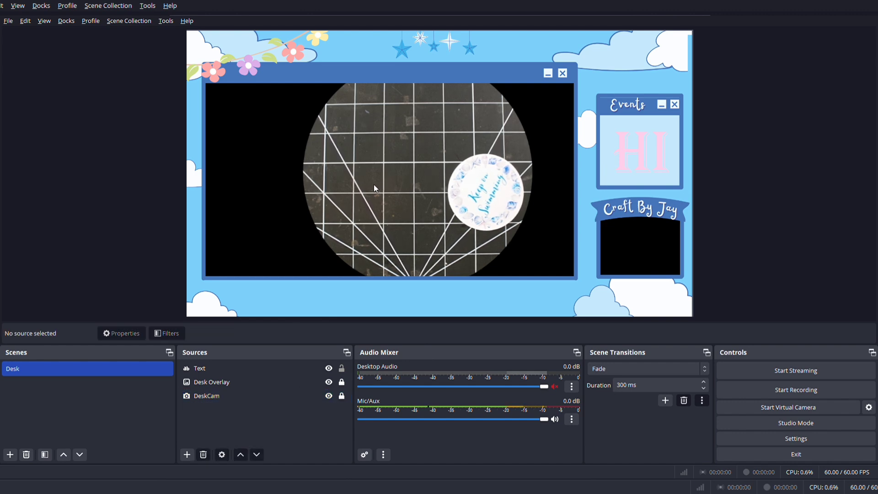
pyautogui.click(190, 389)
pyautogui.click(213, 396)
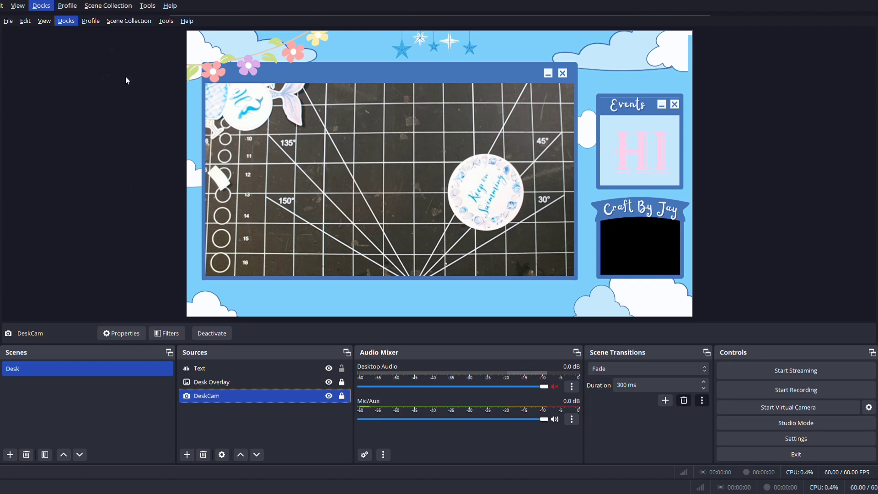
# Try docking the Chat panel along the preview's left side at a wider size, and close it.
pyautogui.press('Escape')
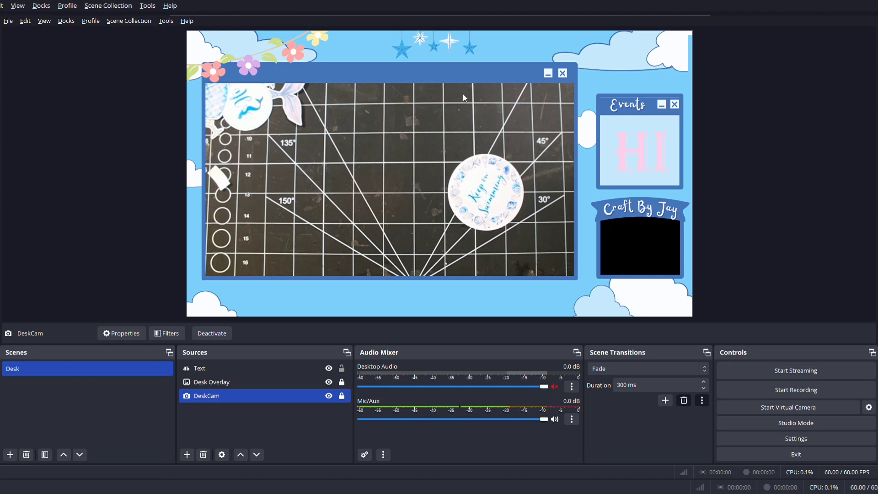
pyautogui.moveTo(458, 105); pyautogui.dragTo(6, 85)
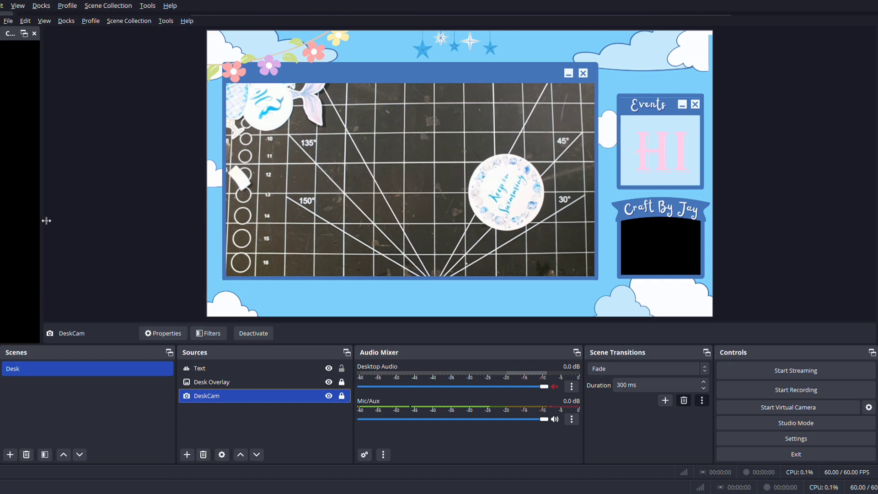
pyautogui.moveTo(45, 222); pyautogui.dragTo(273, 244)
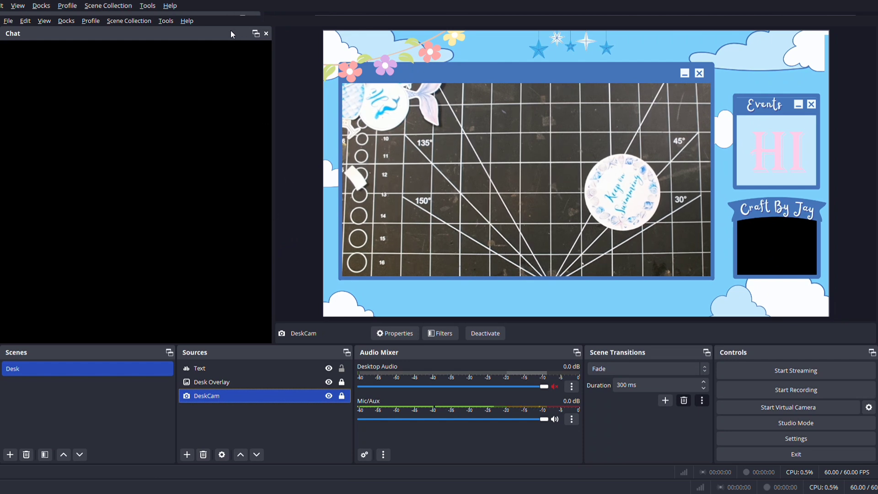
pyautogui.click(266, 34)
# Dock the Streaming Chat panel along the left side of the preview.
pyautogui.moveTo(311, 45); pyautogui.dragTo(4, 61)
pyautogui.click(324, 242)
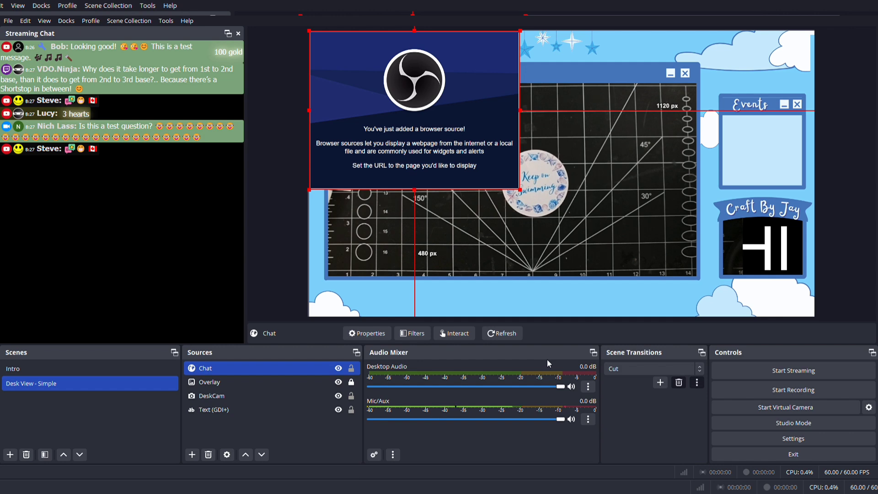
# Try the Chat source about 208 px below the canvas top and partly above its top edge, featuring and clearing test messages at each position.
pyautogui.moveTo(426, 133); pyautogui.dragTo(450, 190)
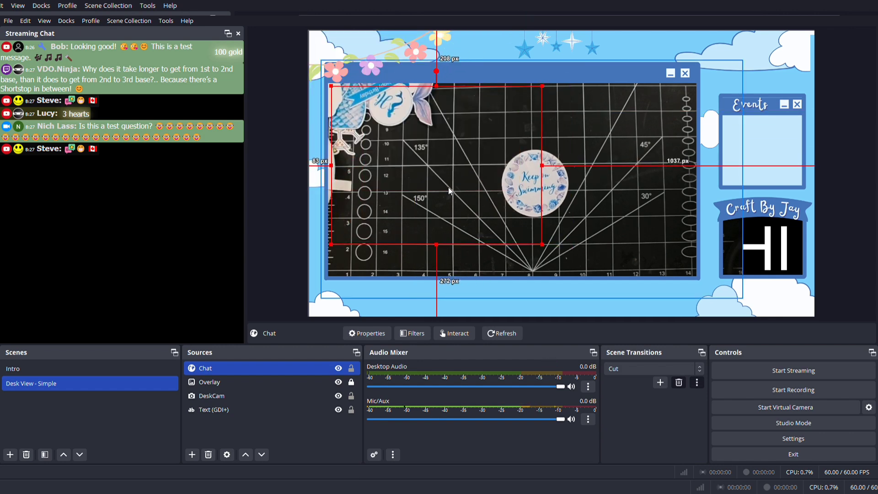
pyautogui.click(102, 80)
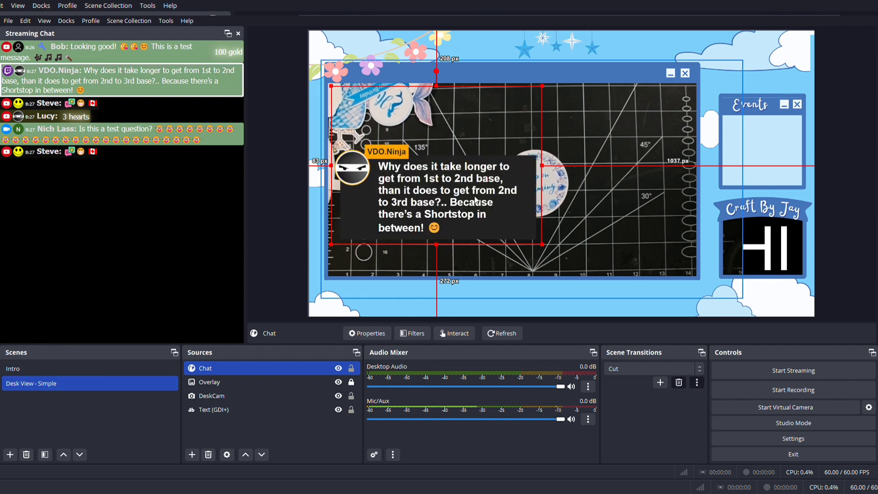
pyautogui.moveTo(481, 186); pyautogui.dragTo(467, 77)
pyautogui.click(159, 133)
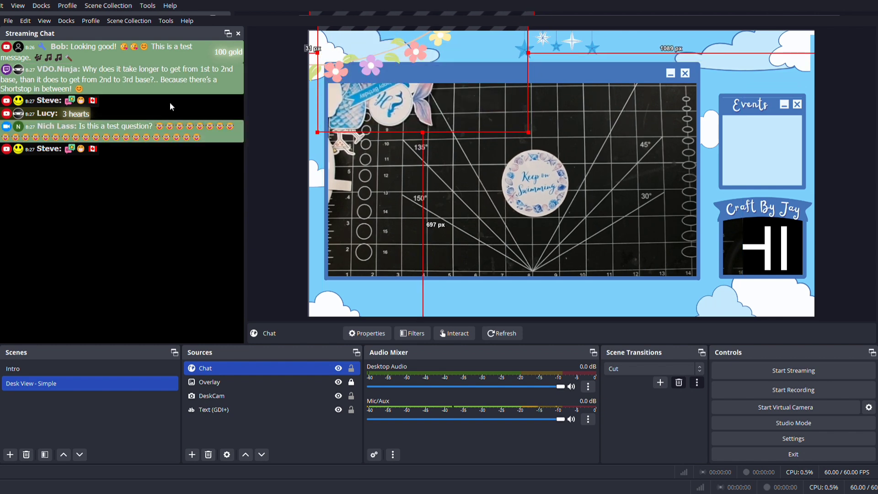
pyautogui.click(87, 104)
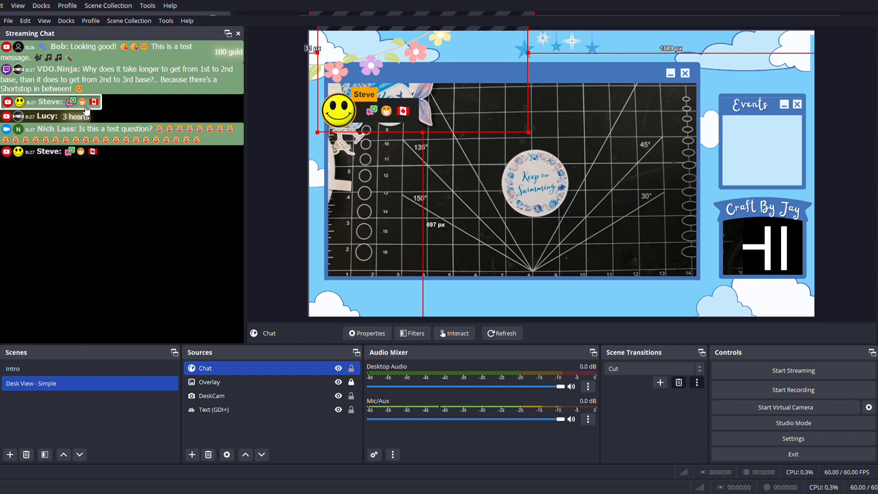
pyautogui.click(87, 110)
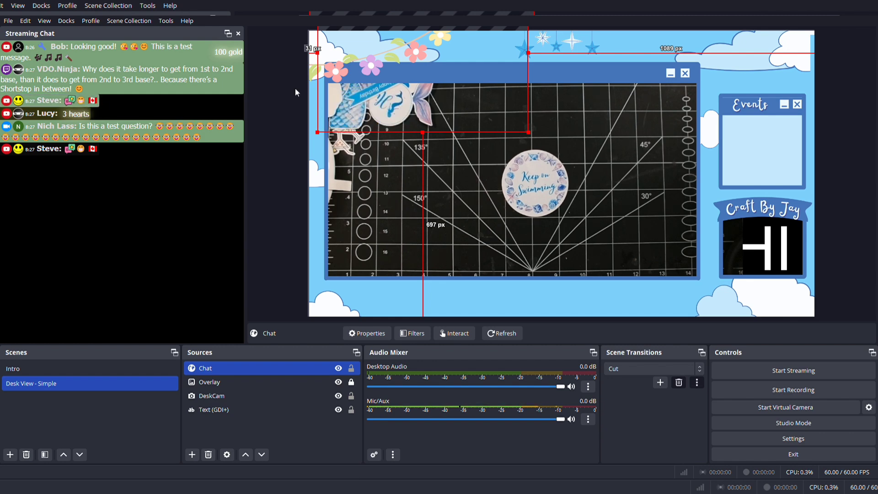
# Place the Chat source against the canvas bottom, about 40 px from its left edge, and feature and clear the last emoji message.
pyautogui.moveTo(386, 83); pyautogui.dragTo(393, 269)
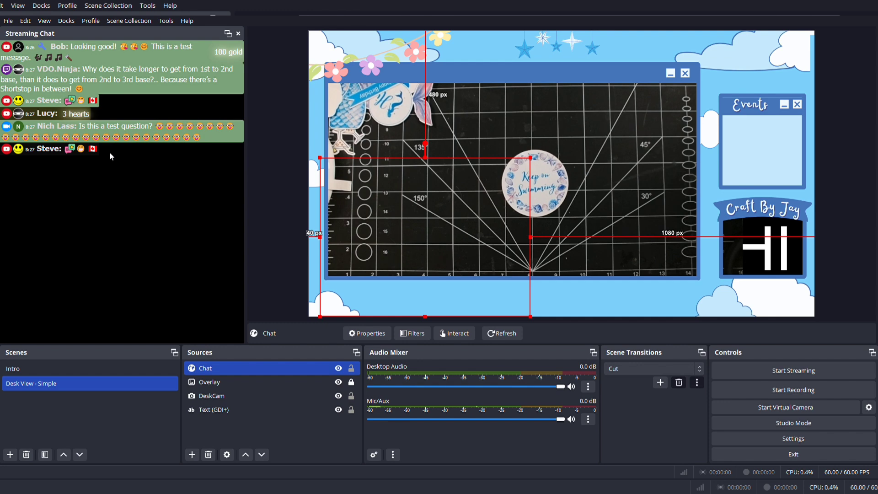
pyautogui.click(89, 151)
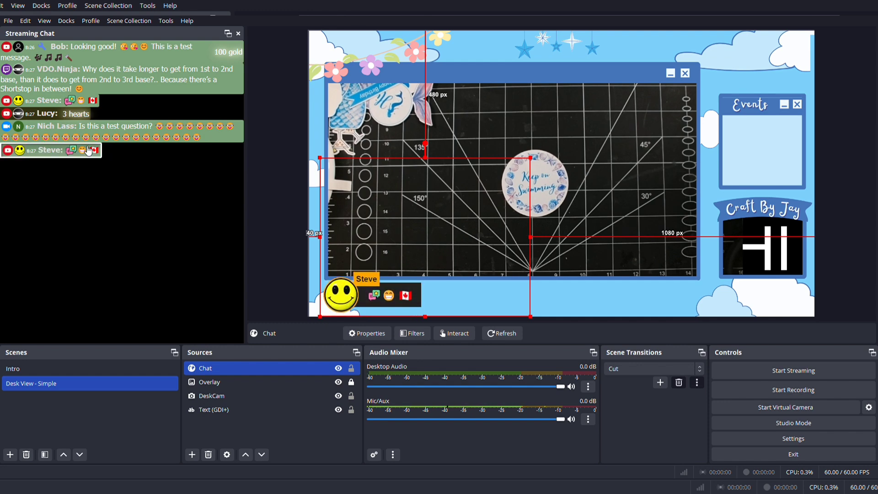
pyautogui.click(90, 151)
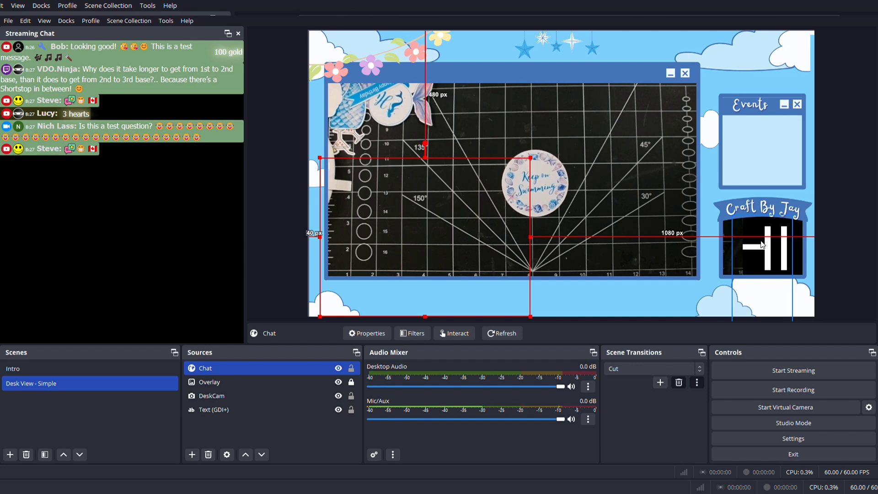
# Reposition the DeskCam source to fill the overlay's main window without covering the HI text in the Craft By Jay box.
pyautogui.click(721, 240)
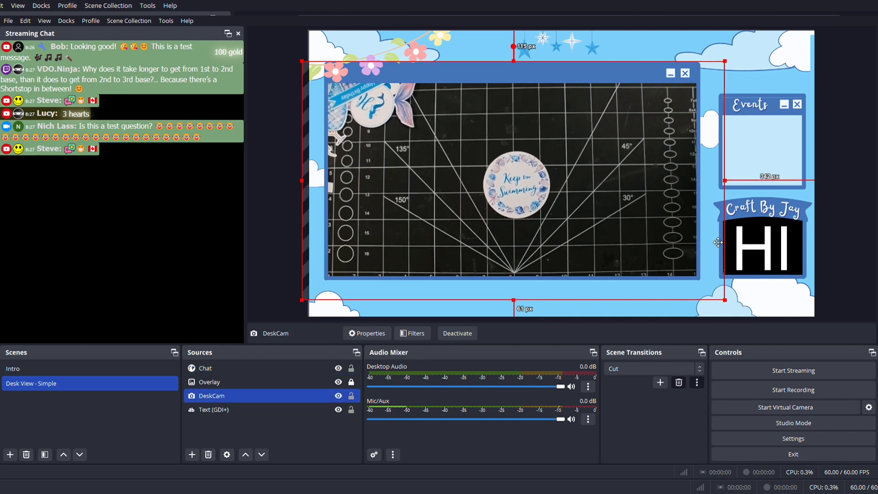
pyautogui.moveTo(627, 210); pyautogui.dragTo(654, 217)
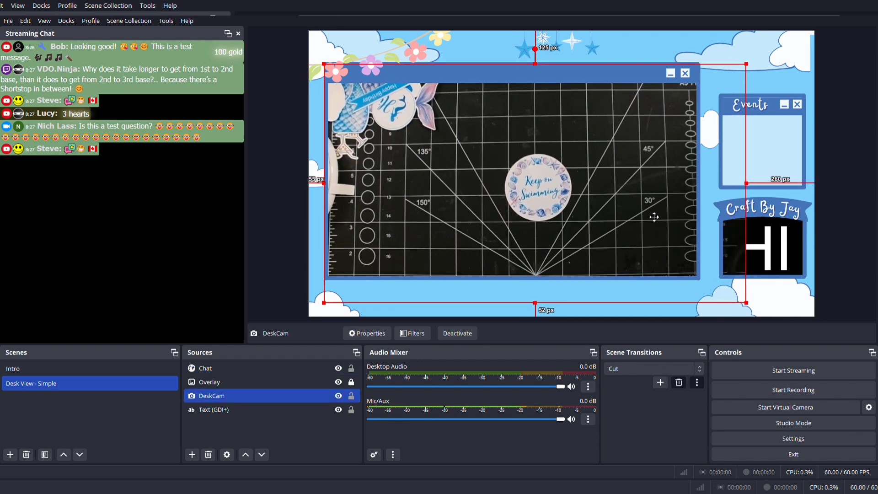
pyautogui.click(853, 240)
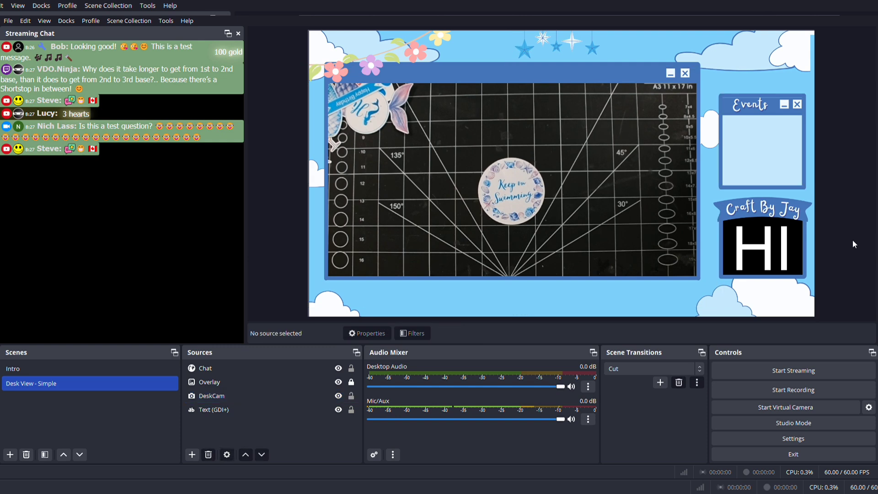